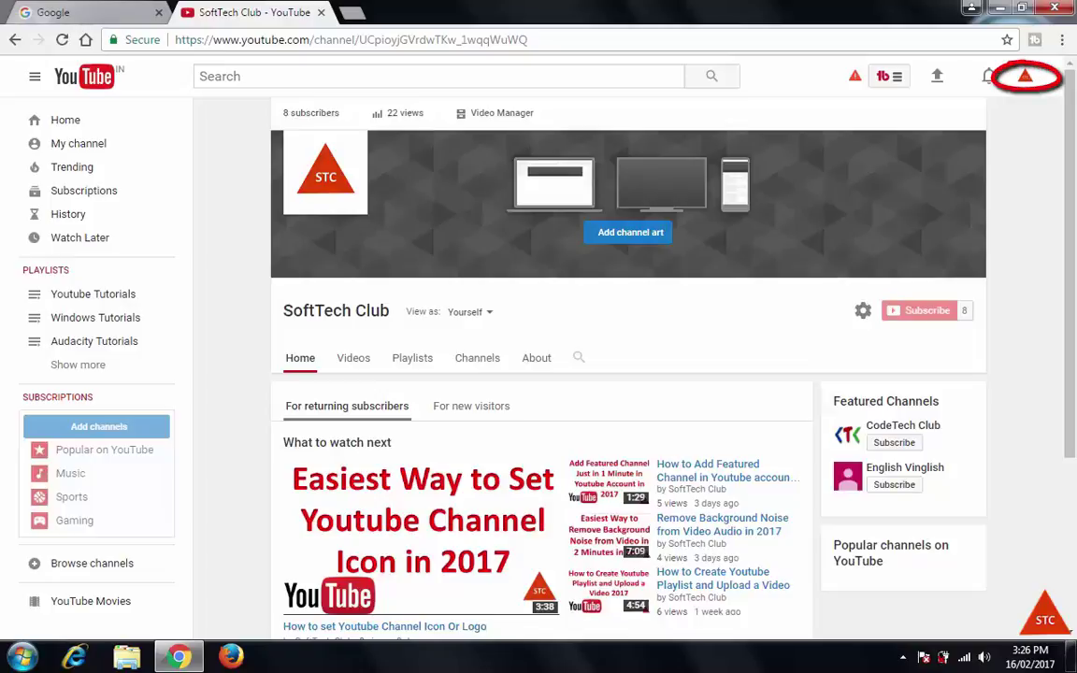
From YouTube account settings, list all channels and start creating a new channel.
{"action": "left_click", "coordinate": [1024, 76]}
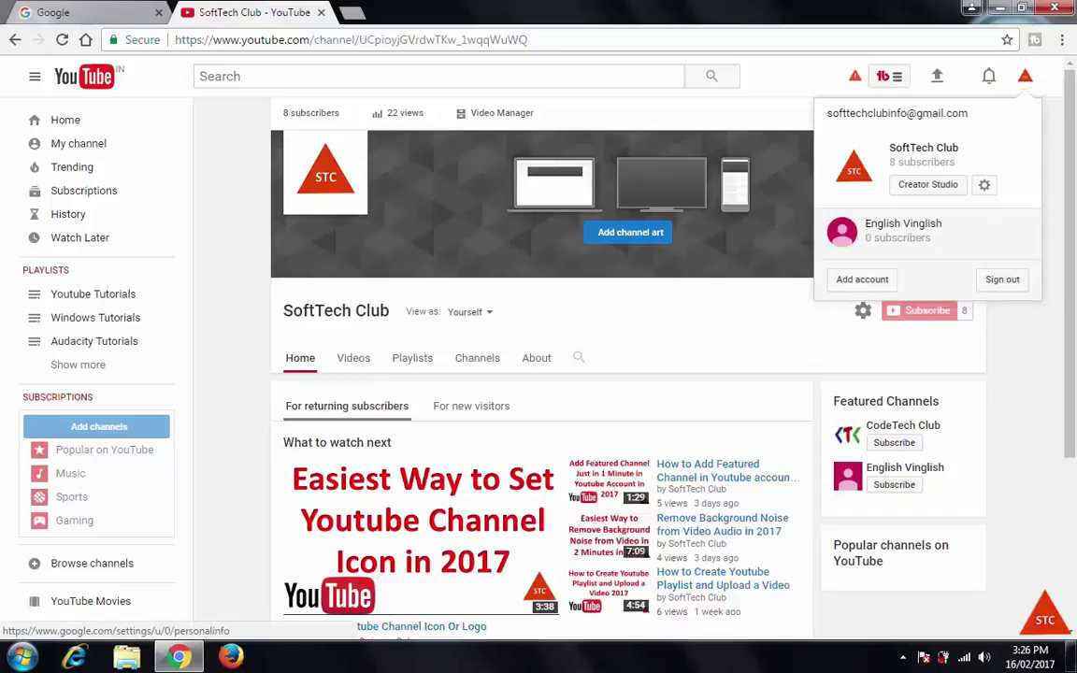
{"action": "left_click", "coordinate": [984, 184]}
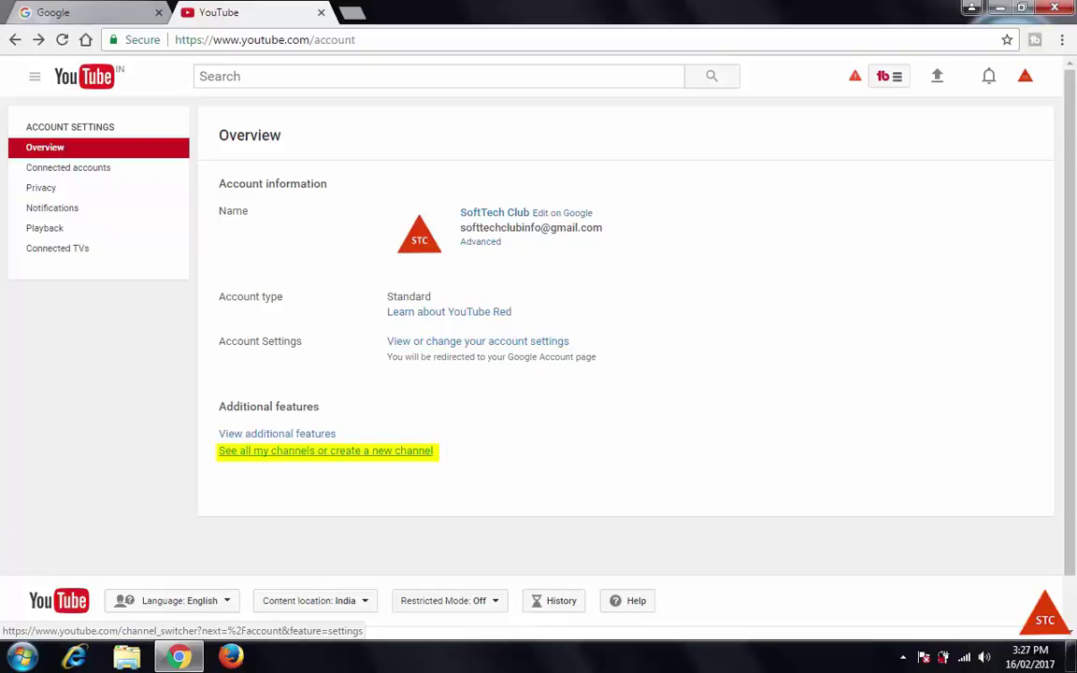
{"action": "left_click", "coordinate": [325, 451]}
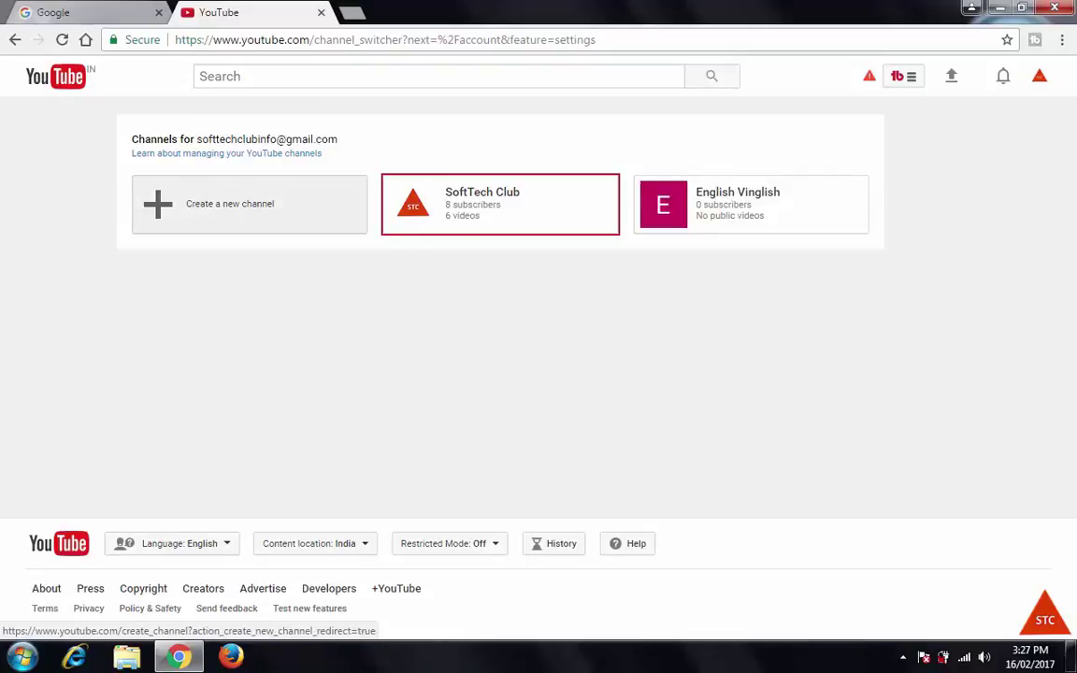
{"action": "left_click", "coordinate": [248, 204]}
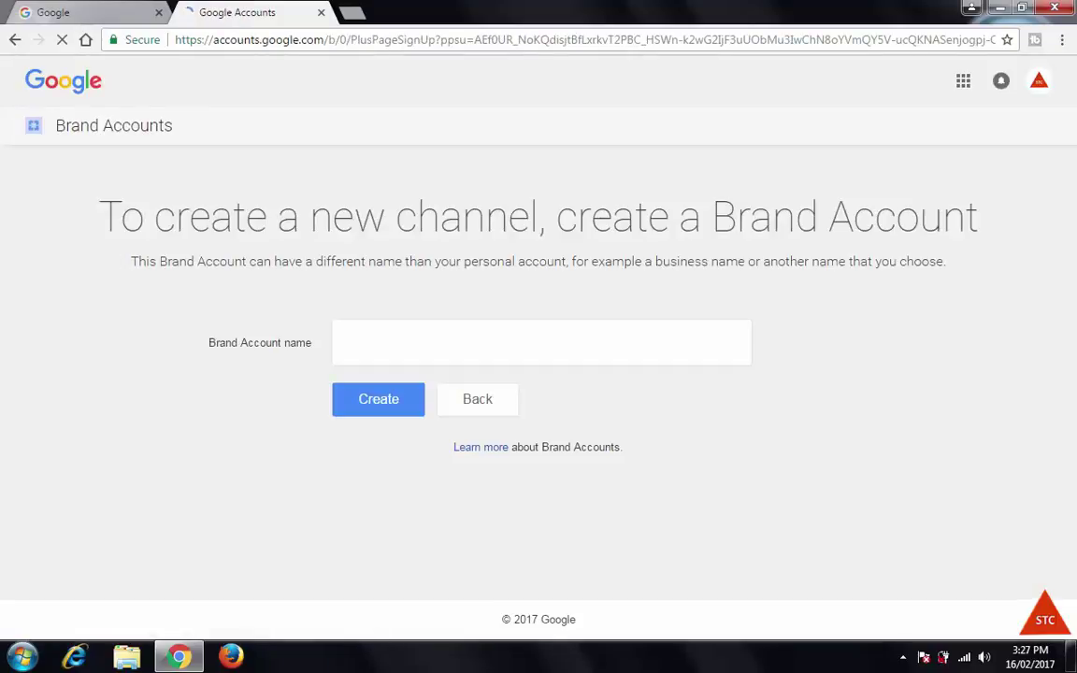
Name the Brand Account 'Time Pass' and create it.
{"action": "left_click", "coordinate": [345, 342]}
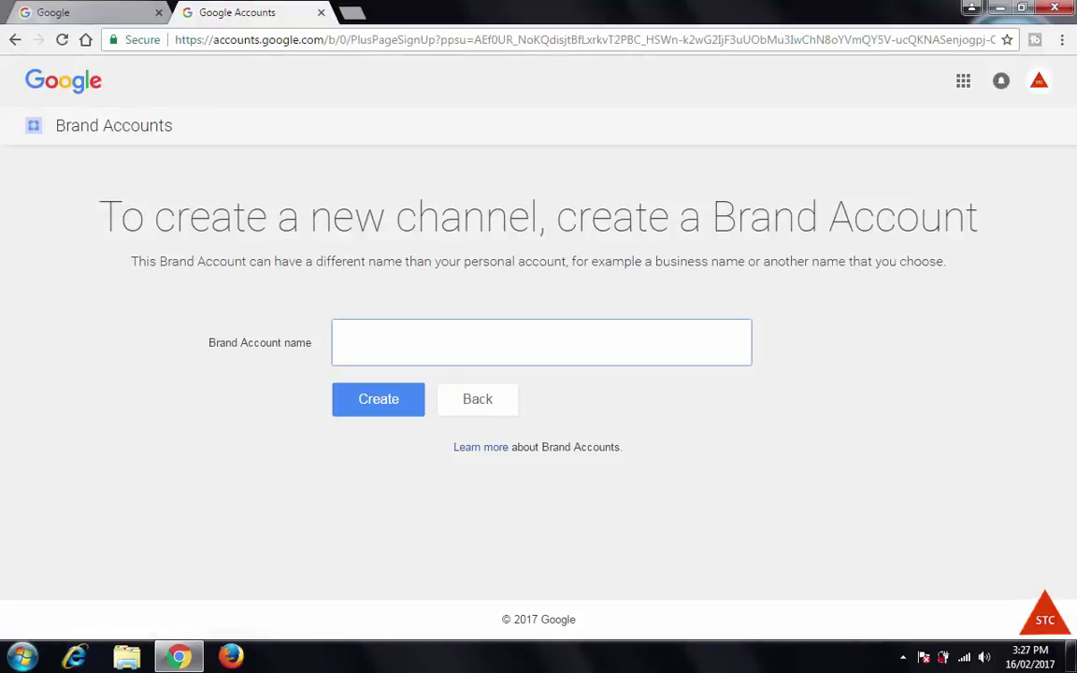
{"action": "type", "text": "Time Pass"}
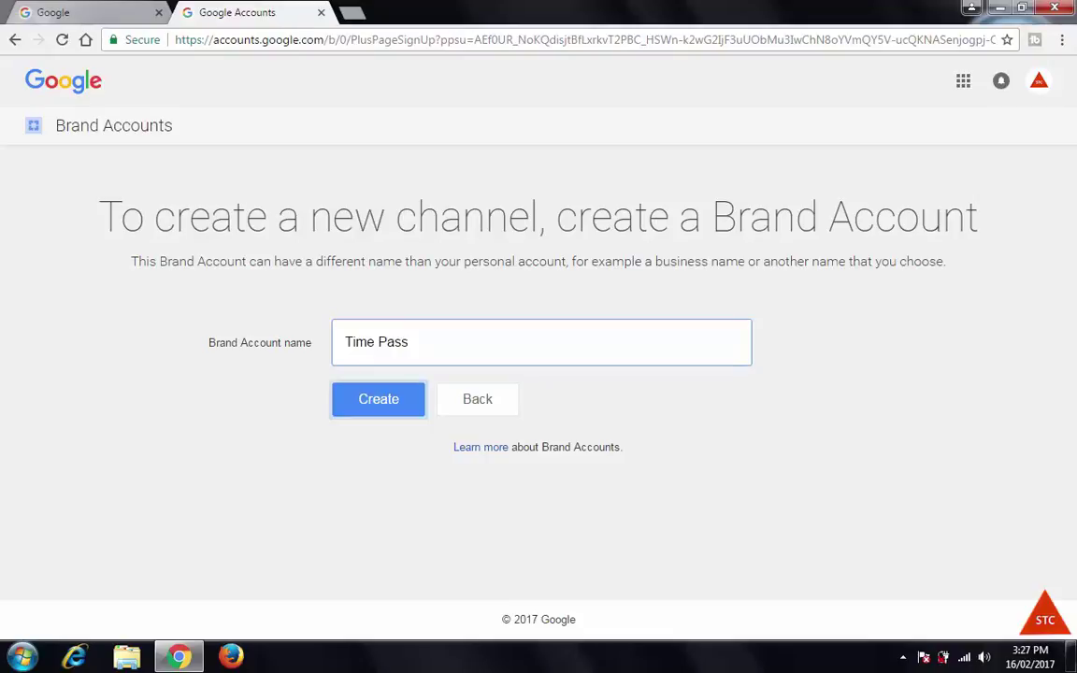
{"action": "key", "text": "Return"}
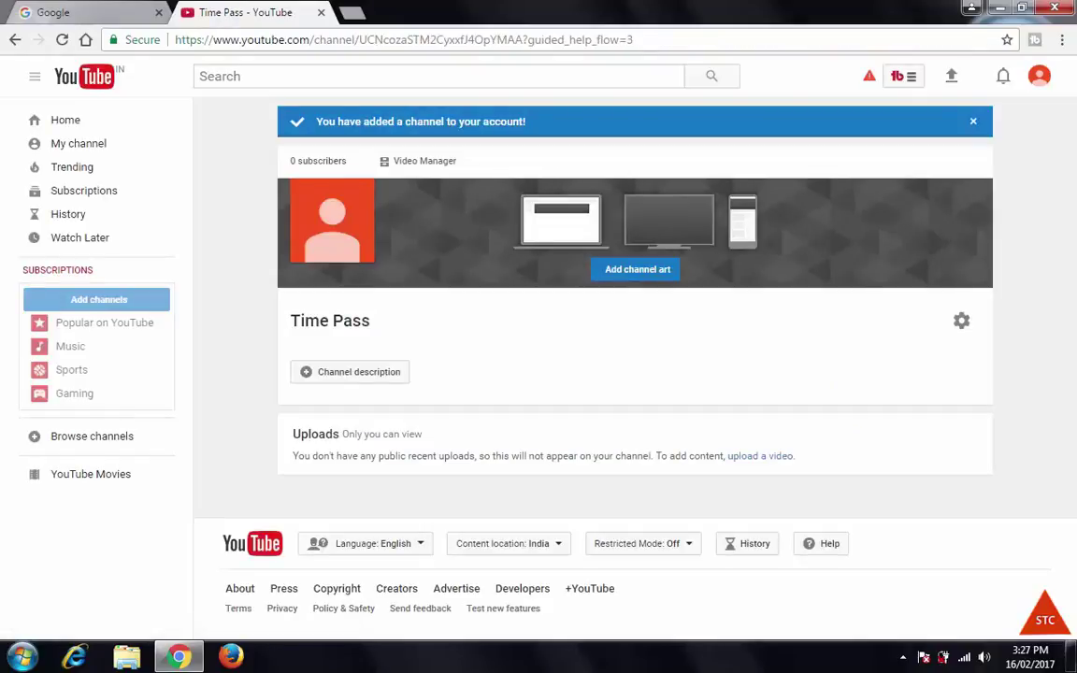
Check that the avatar menu lists the Time Pass channel, then open a new browser tab.
{"action": "left_click", "coordinate": [1039, 75]}
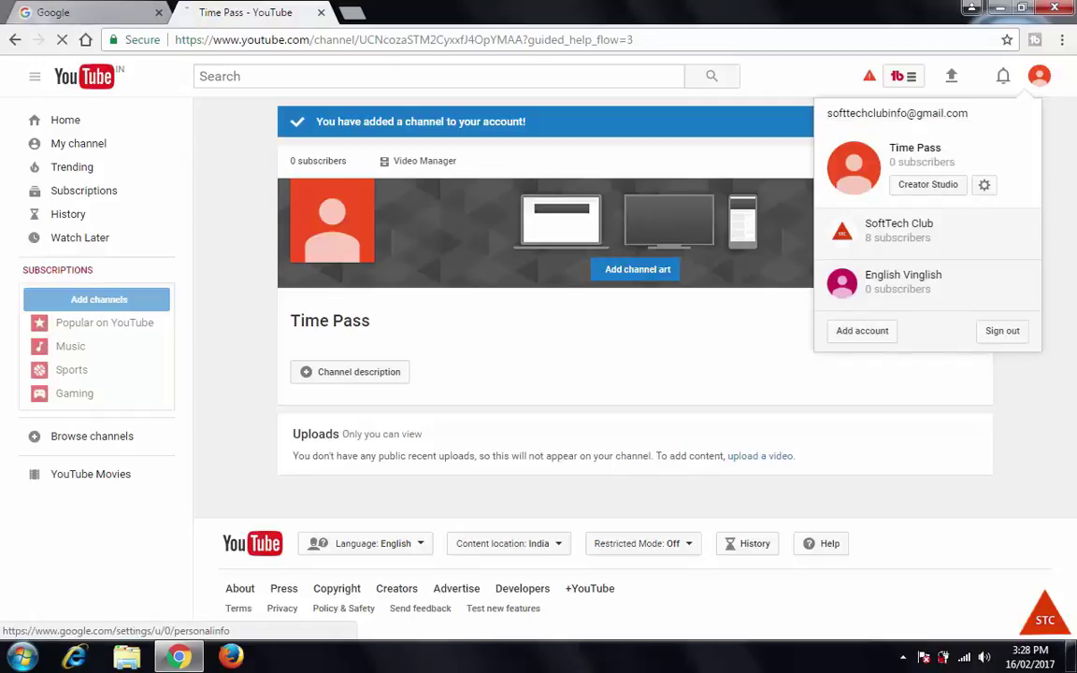
{"action": "key", "text": "Escape"}
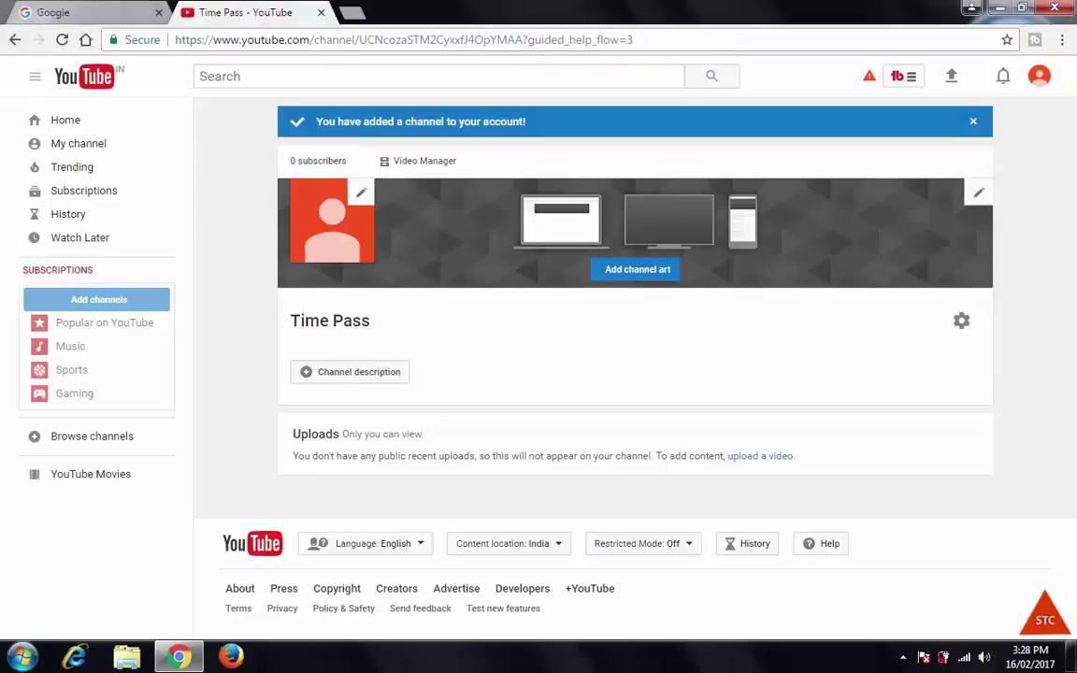
{"action": "key", "text": "ctrl+t"}
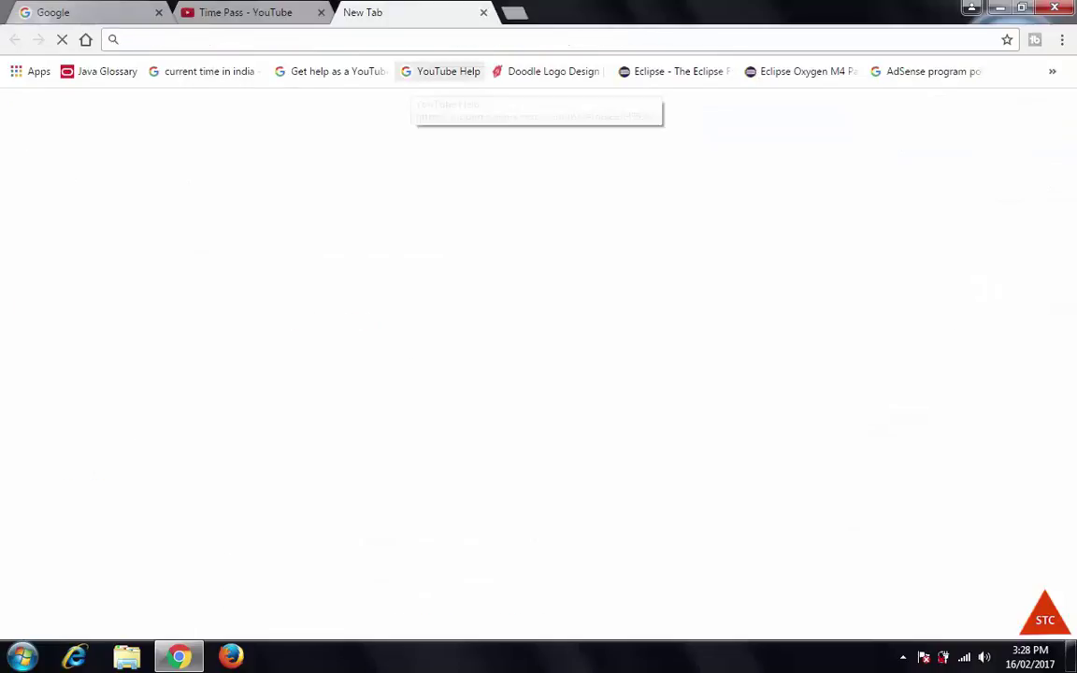
Search Google for 'google plus' and open the 'Google+: Collections' result.
{"action": "type", "text": "google.co.in"}
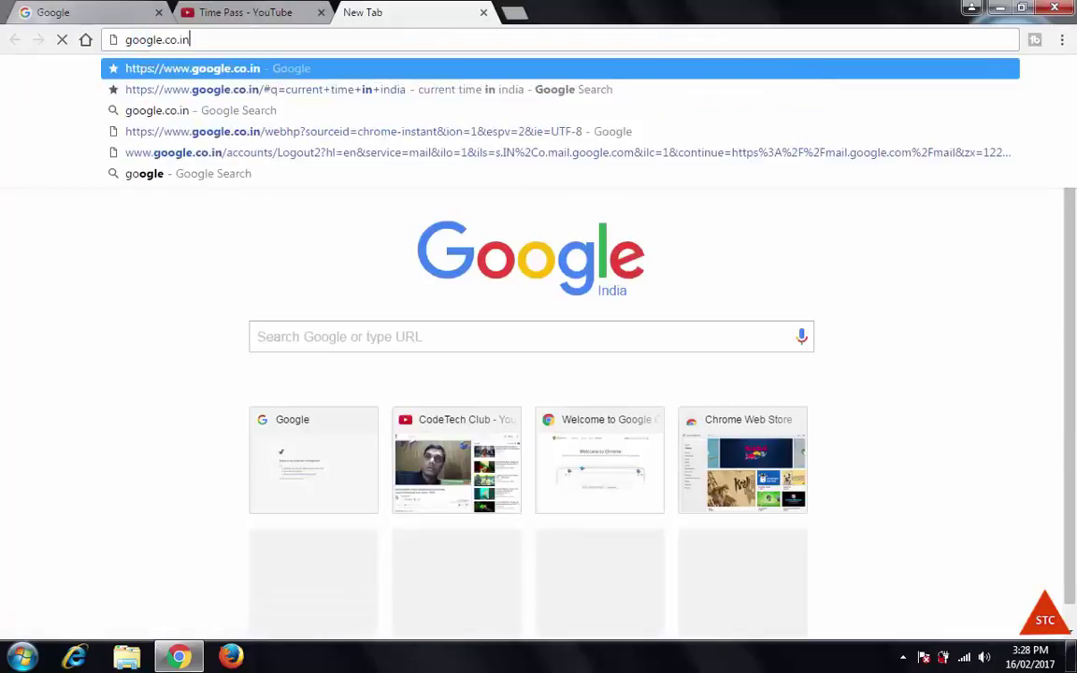
{"action": "key", "text": "BackSpace"}
{"action": "key", "text": "BackSpace"}
{"action": "key", "text": "BackSpace"}
{"action": "key", "text": "BackSpace"}
{"action": "key", "text": "BackSpace"}
{"action": "type", "text": "p"}
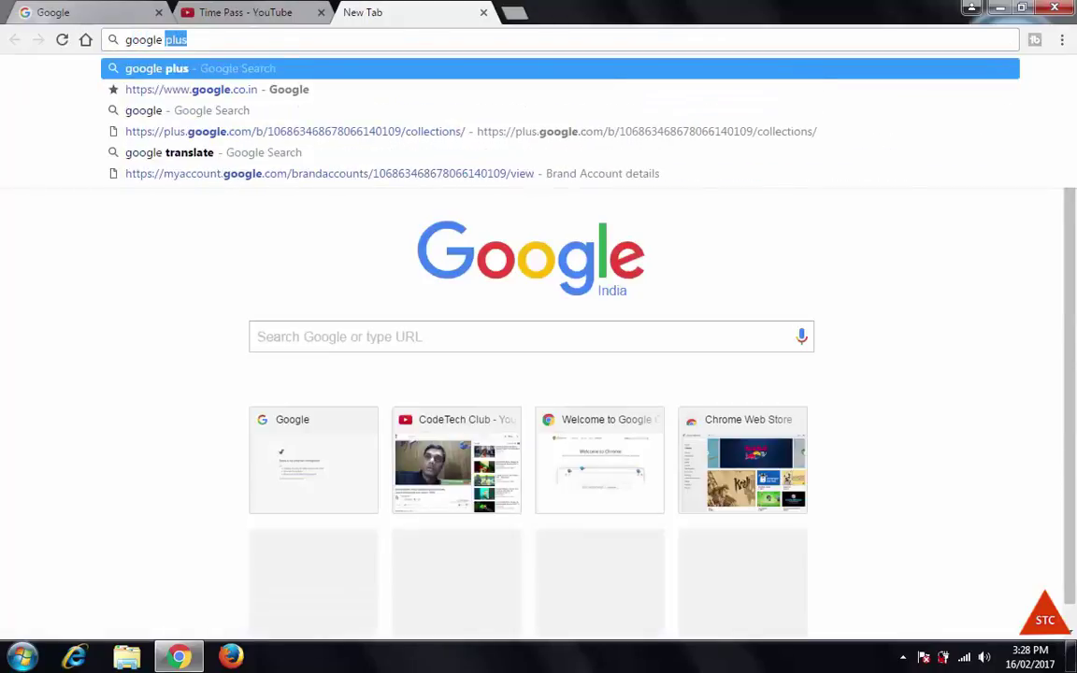
{"action": "key", "text": "BackSpace"}
{"action": "key", "text": "BackSpace"}
{"action": "type", "text": "l"}
{"action": "key", "text": "BackSpace"}
{"action": "type", "text": "plu"}
{"action": "key", "text": "Return"}
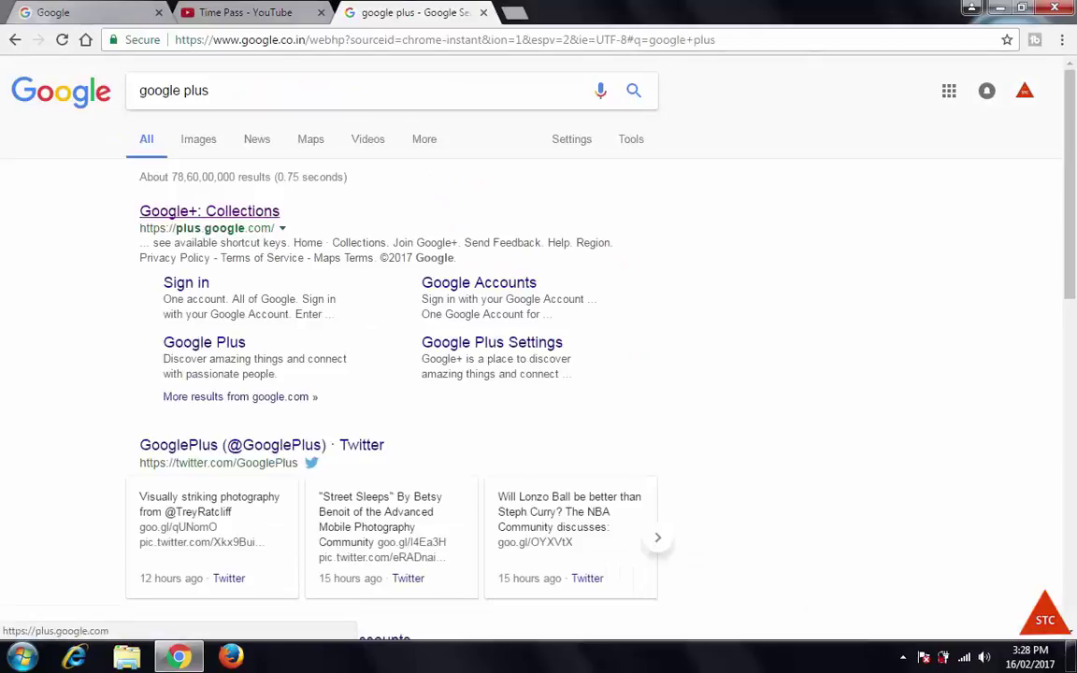
{"action": "left_click", "coordinate": [210, 211]}
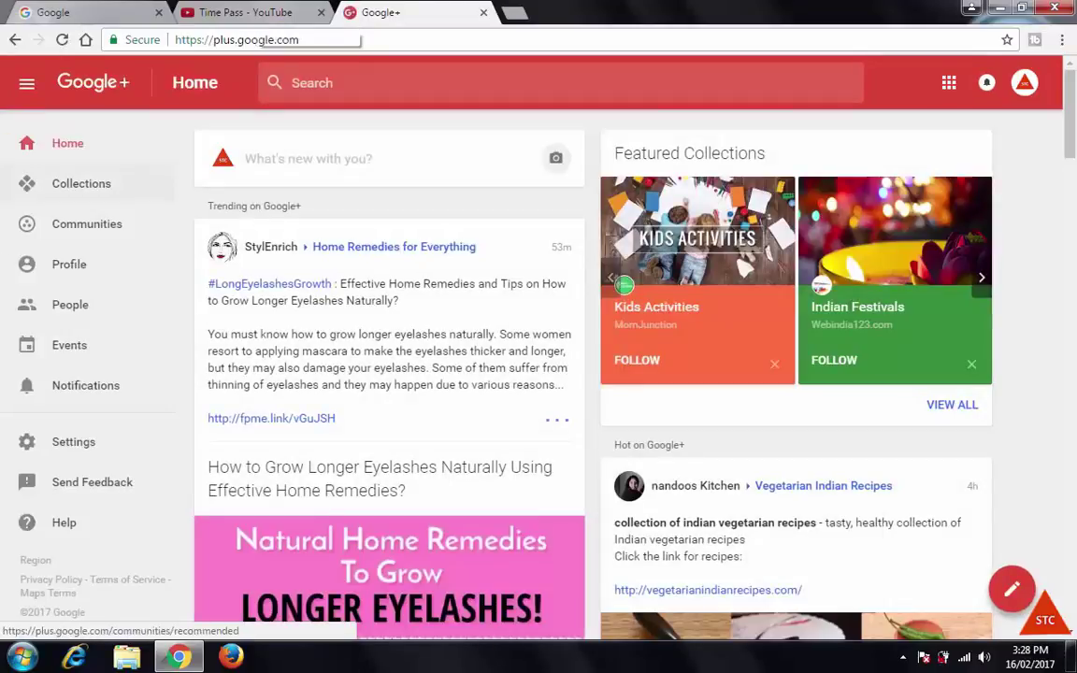
Switch Google+ from the SoftTech Club profile to the Time Pass Brand Account.
{"action": "left_click", "coordinate": [69, 265]}
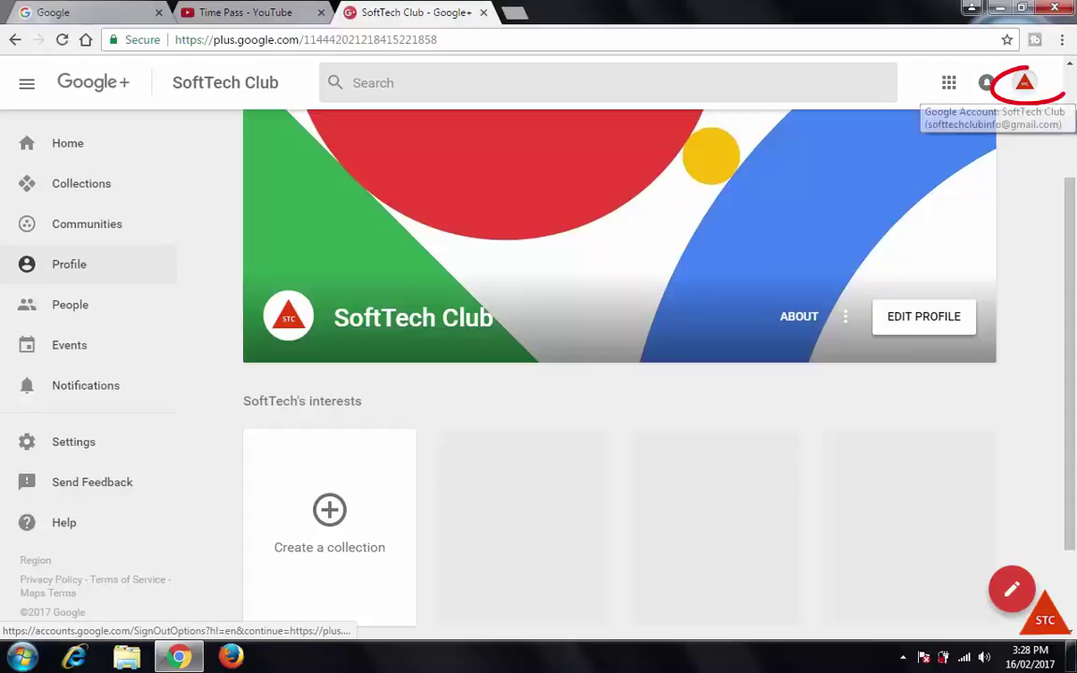
{"action": "left_click", "coordinate": [1024, 82]}
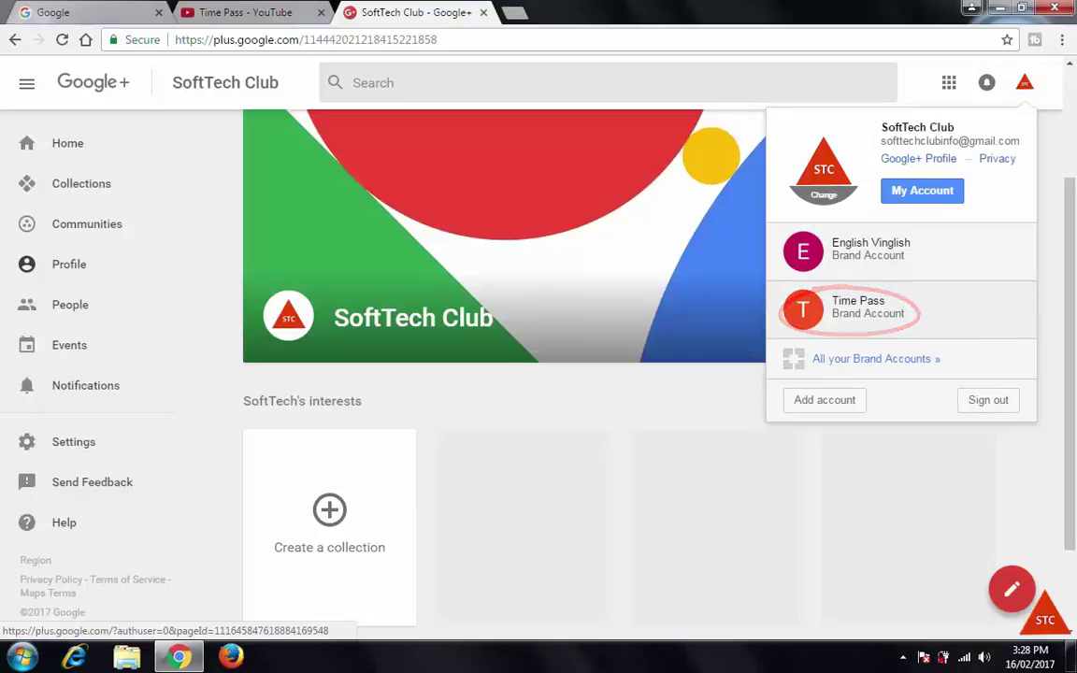
{"action": "left_click", "coordinate": [859, 307]}
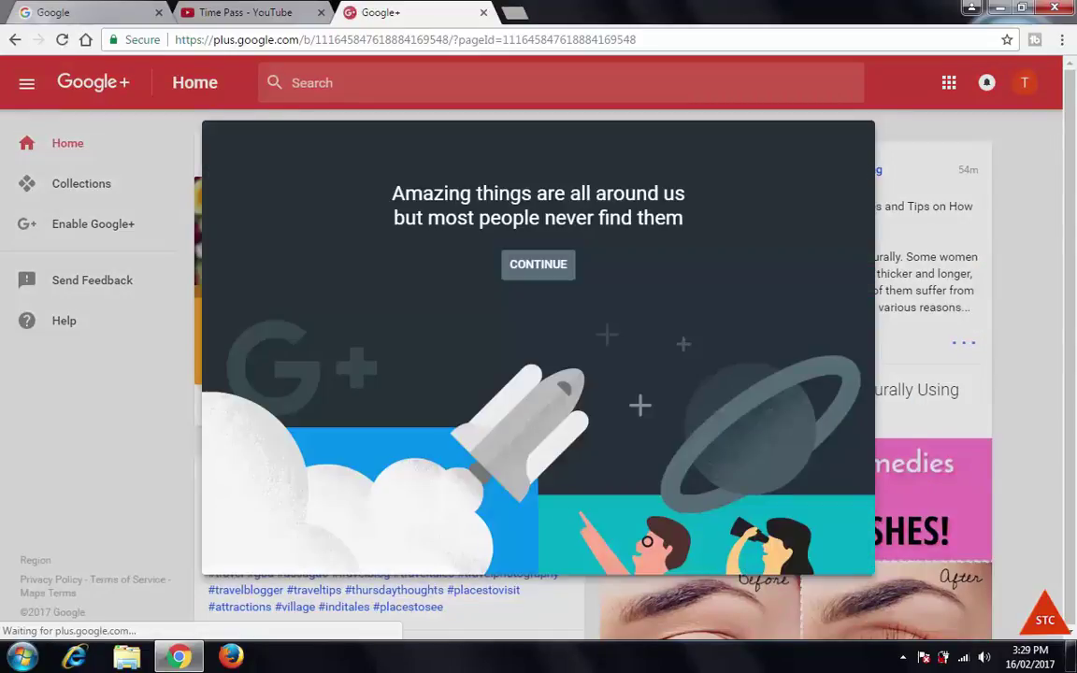
Dismiss both Google+ welcome messages and confirm enabling Google+ for the Time Pass brand.
{"action": "left_click", "coordinate": [537, 264]}
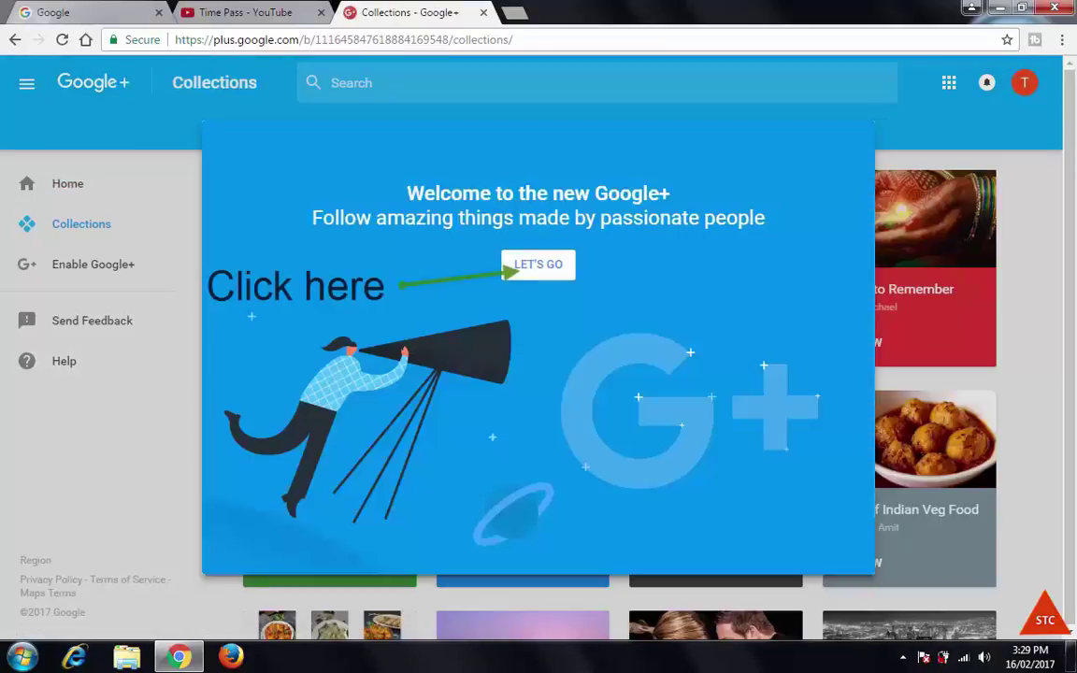
{"action": "left_click", "coordinate": [539, 263]}
{"action": "left_click", "coordinate": [67, 184]}
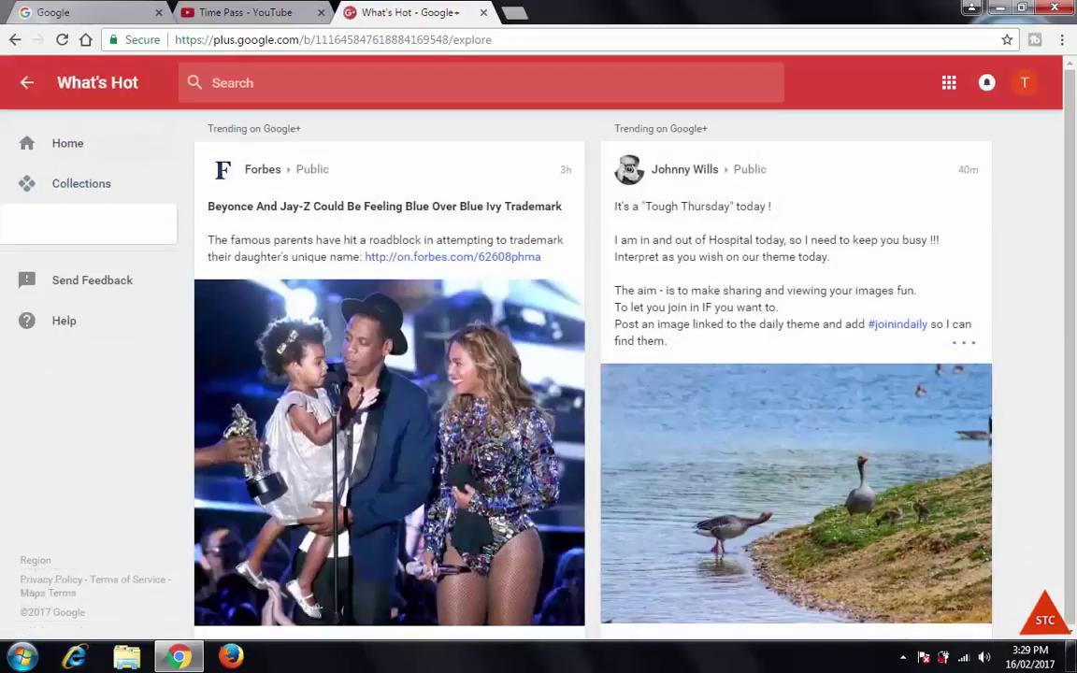
{"action": "left_click", "coordinate": [93, 224]}
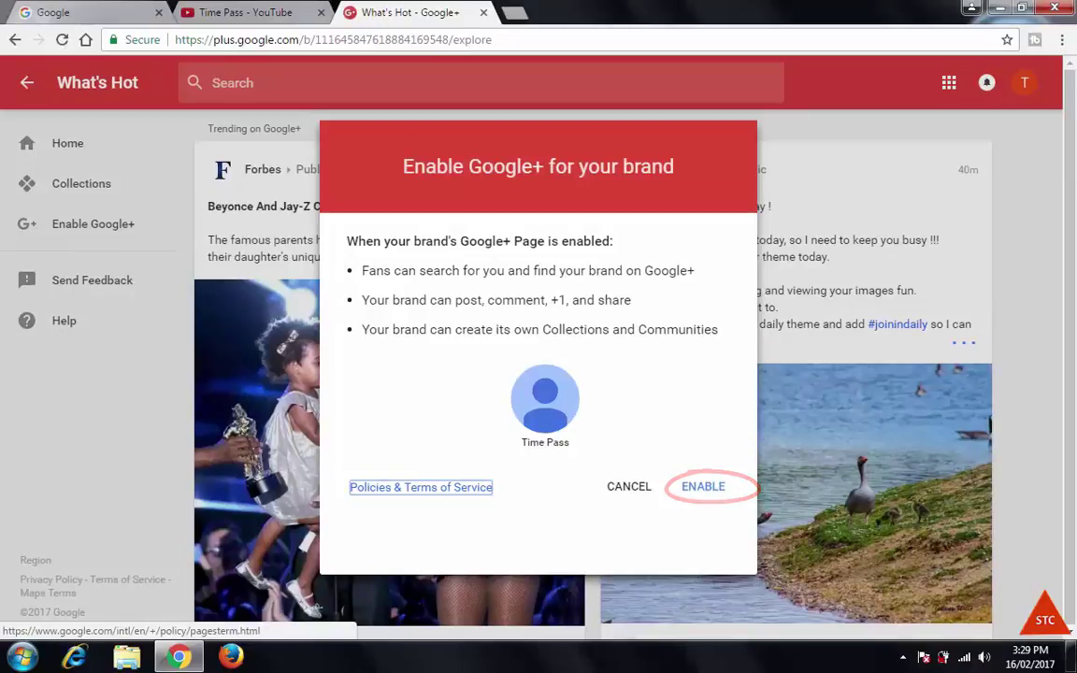
{"action": "key", "text": "Tab"}
{"action": "key", "text": "Tab"}
{"action": "key", "text": "Return"}
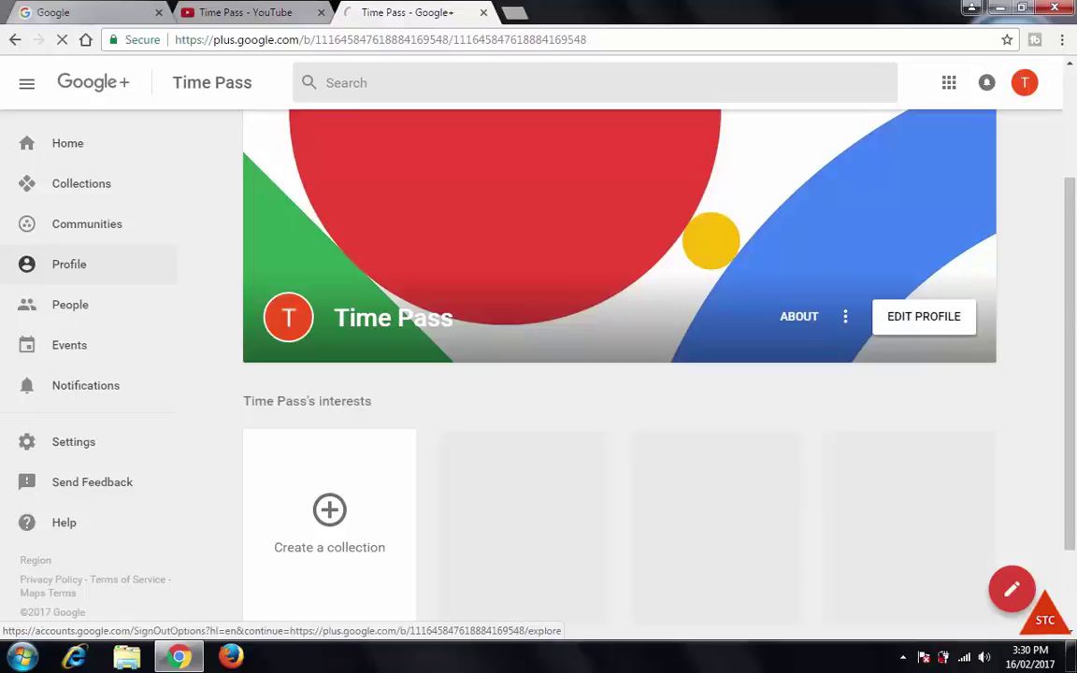
{"action": "left_click", "coordinate": [1024, 83]}
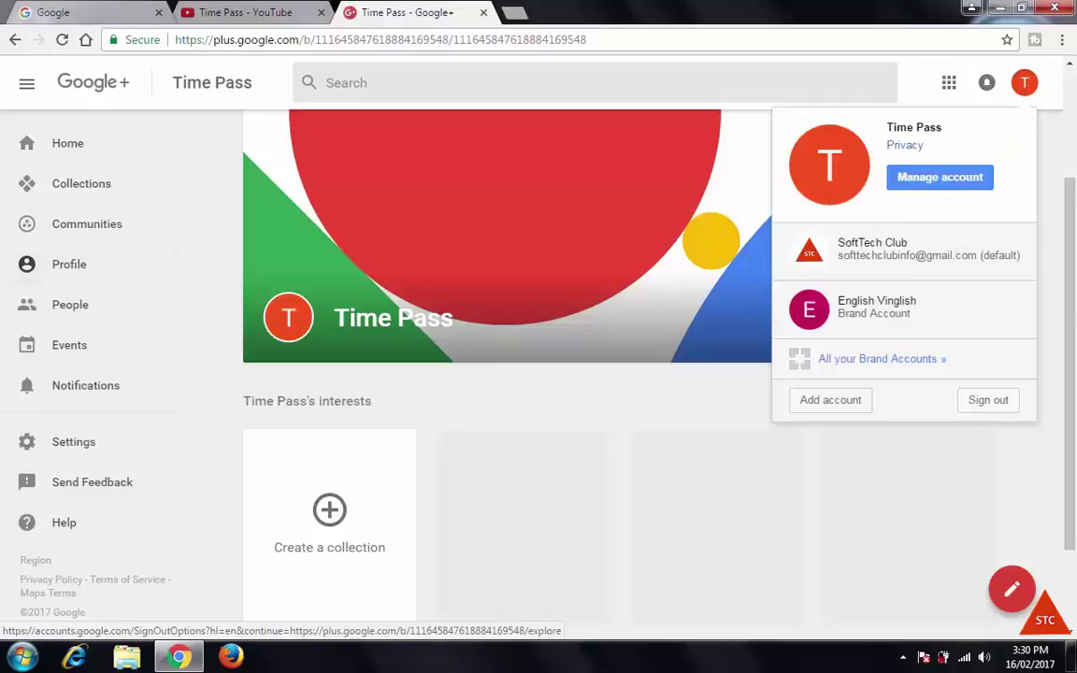
{"action": "left_click", "coordinate": [902, 249]}
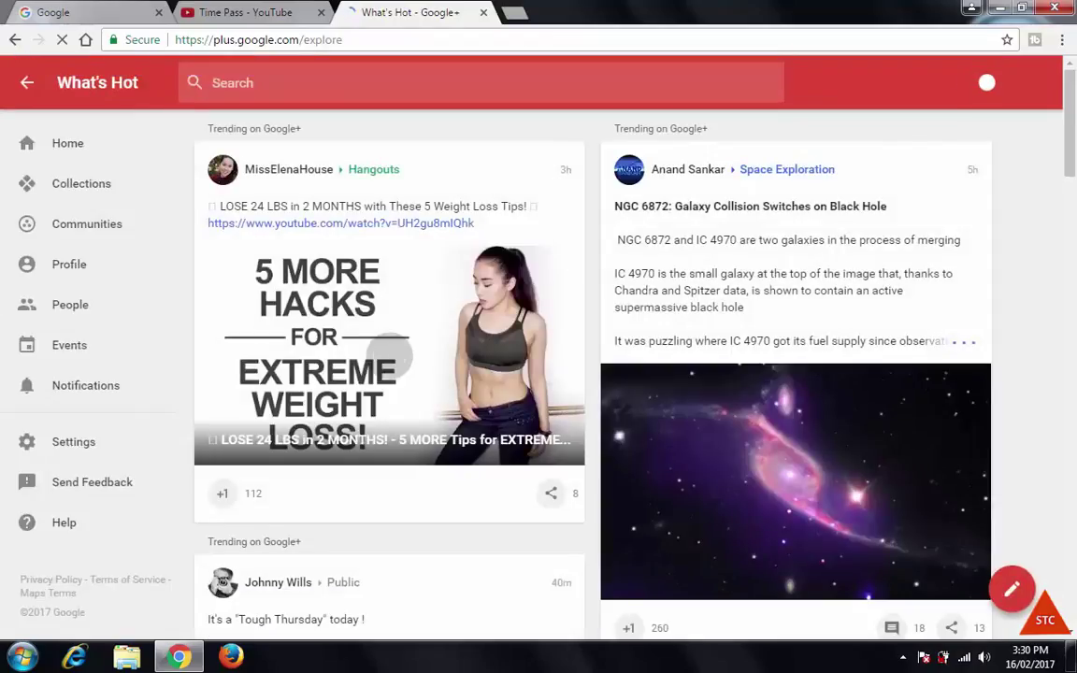
{"action": "left_click", "coordinate": [69, 264]}
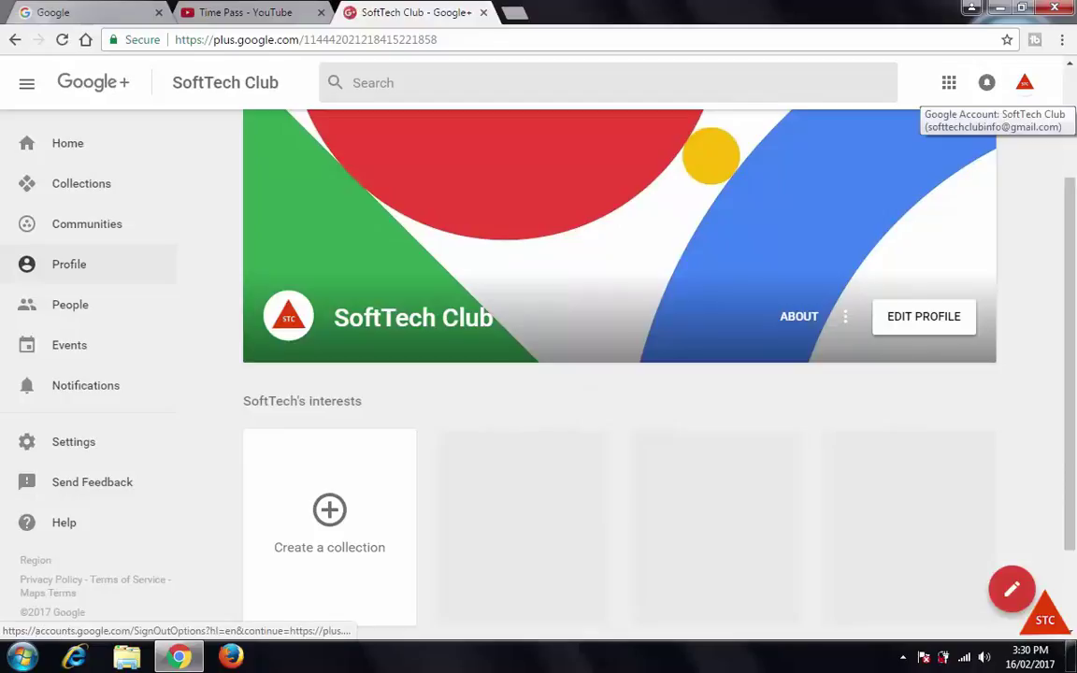
{"action": "left_click", "coordinate": [1025, 82]}
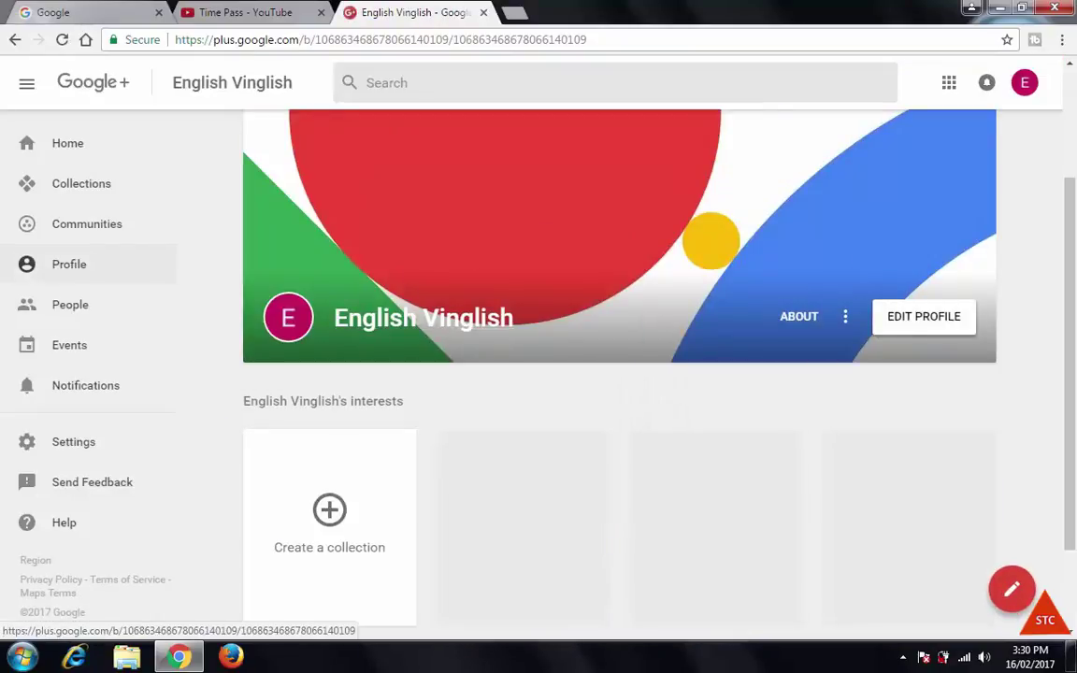
{"action": "left_click", "coordinate": [1025, 82]}
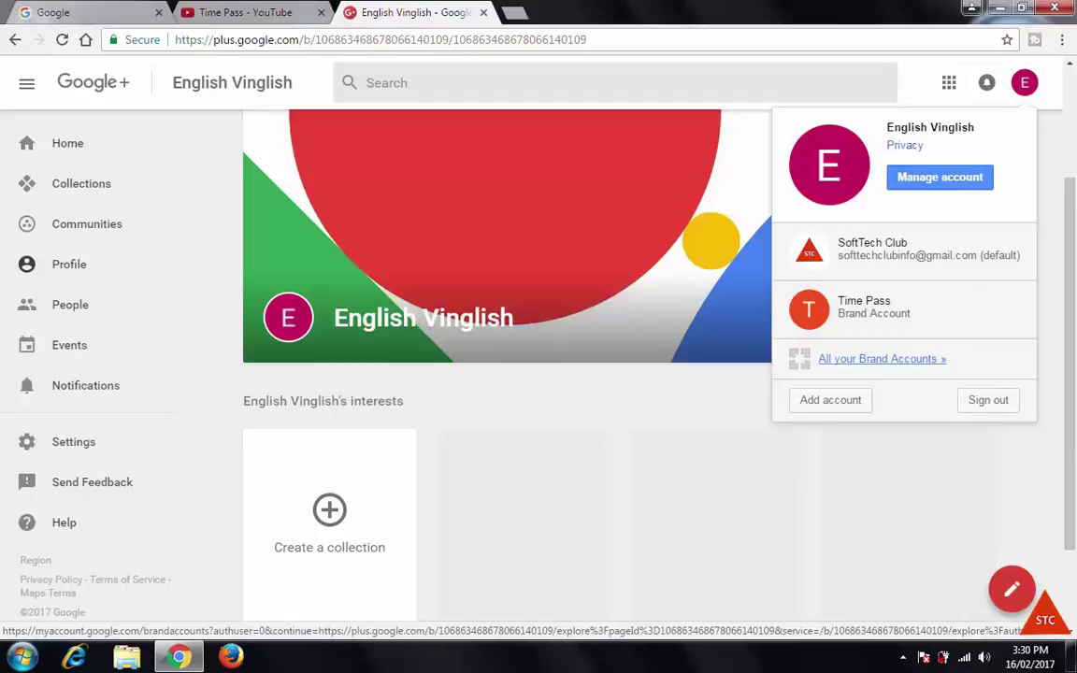
{"action": "left_click", "coordinate": [882, 358]}
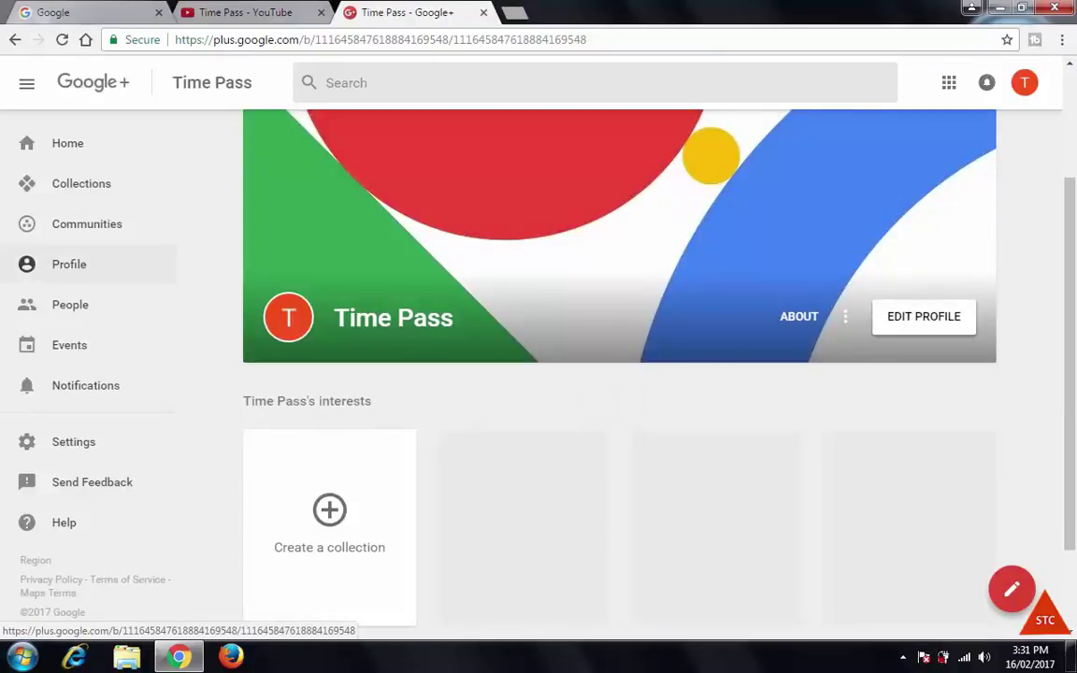
Switch YouTube from Time Pass to SoftTech Club and confirm Time Pass appears as a switchable channel.
{"action": "key", "text": "ctrl+shift+Tab"}
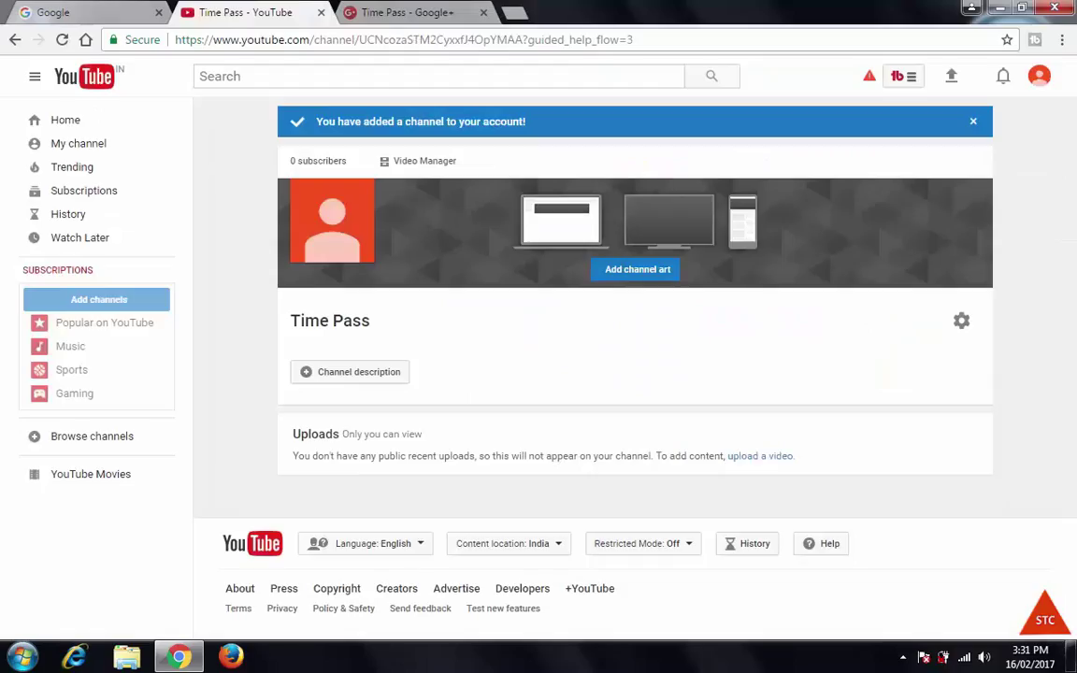
{"action": "left_click", "coordinate": [112, 143]}
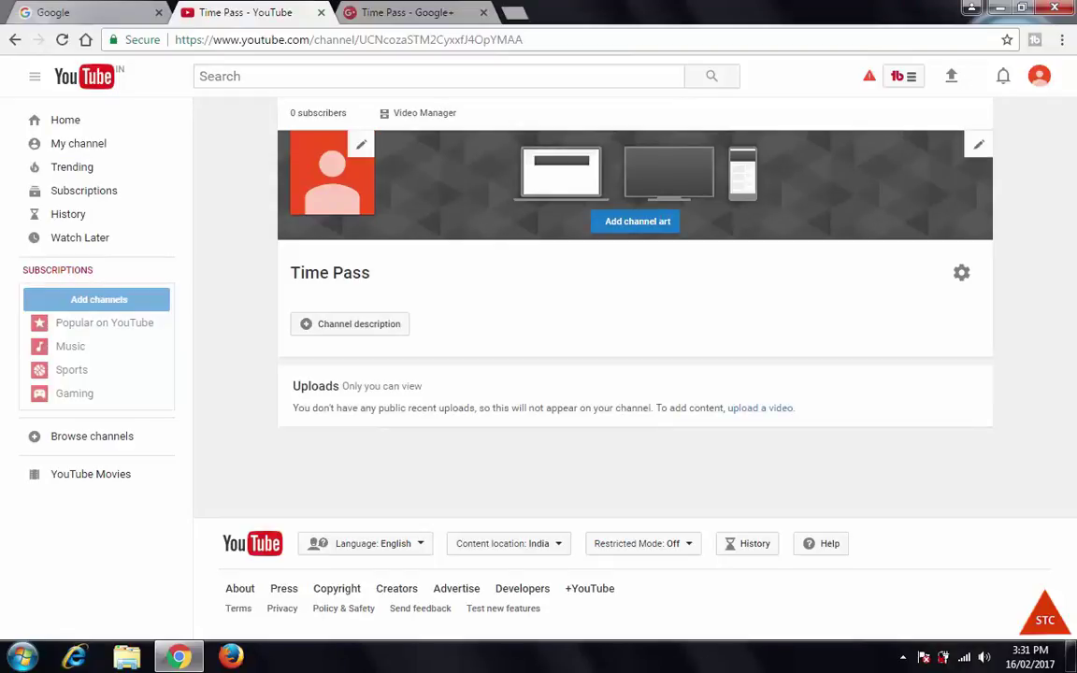
{"action": "left_click", "coordinate": [1039, 76]}
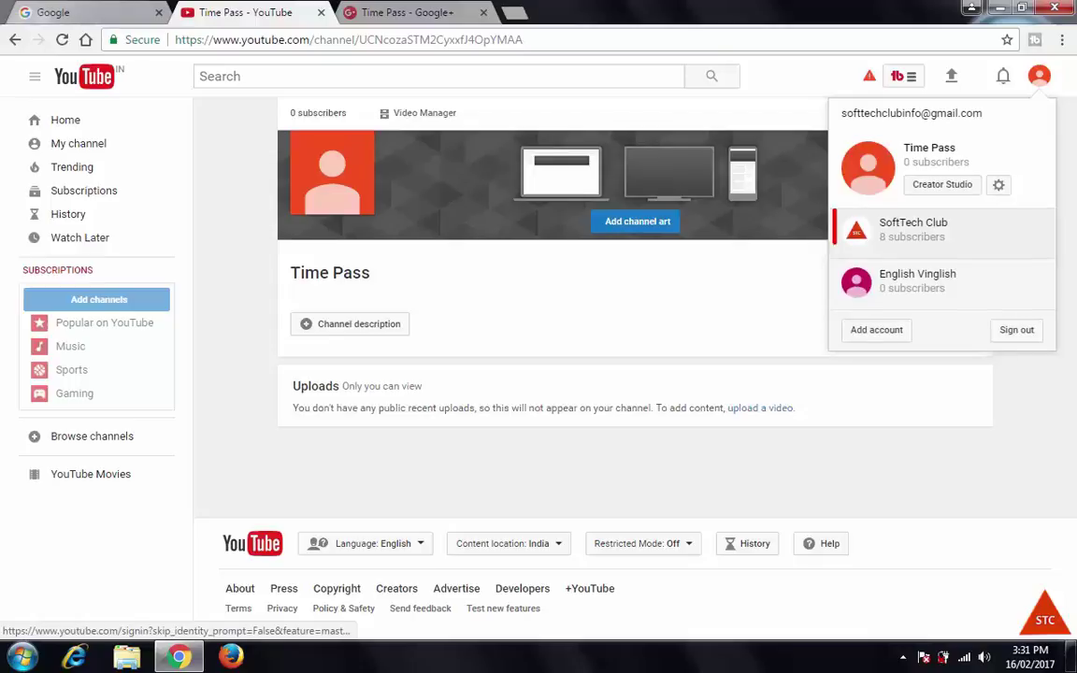
{"action": "left_click", "coordinate": [907, 229]}
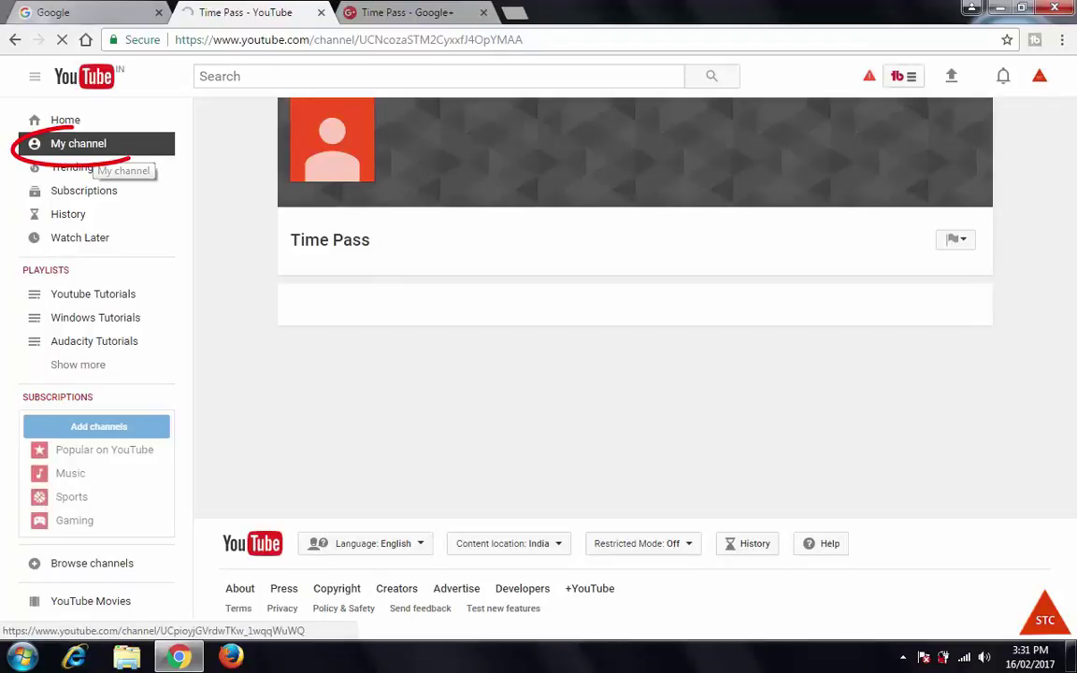
{"action": "left_click", "coordinate": [78, 143]}
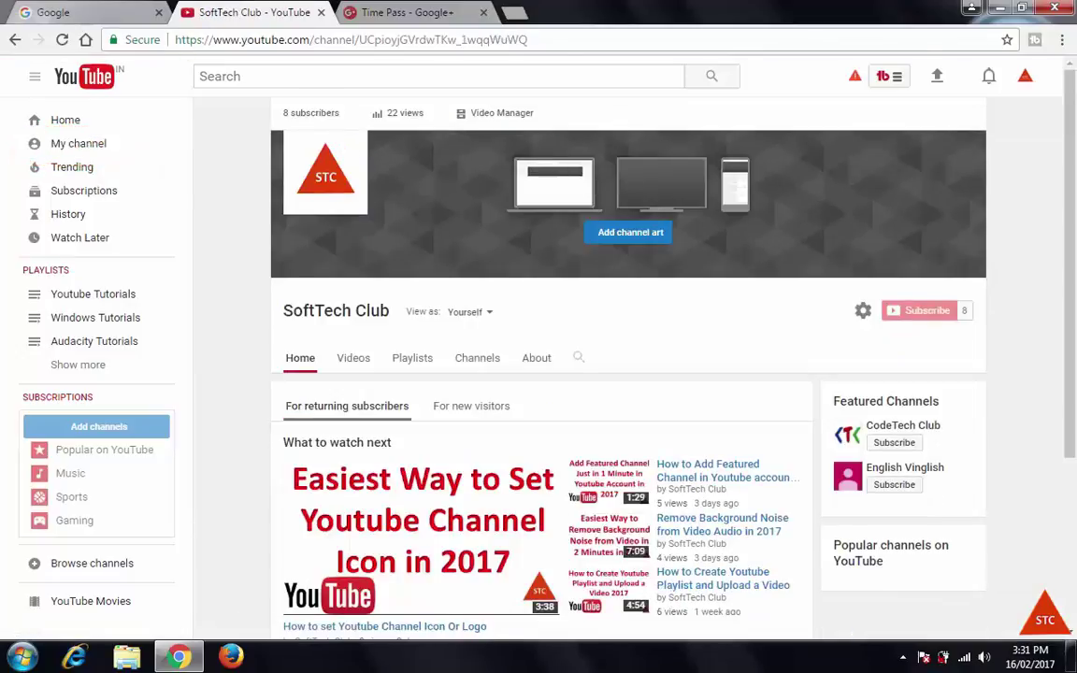
{"action": "left_click", "coordinate": [1024, 76]}
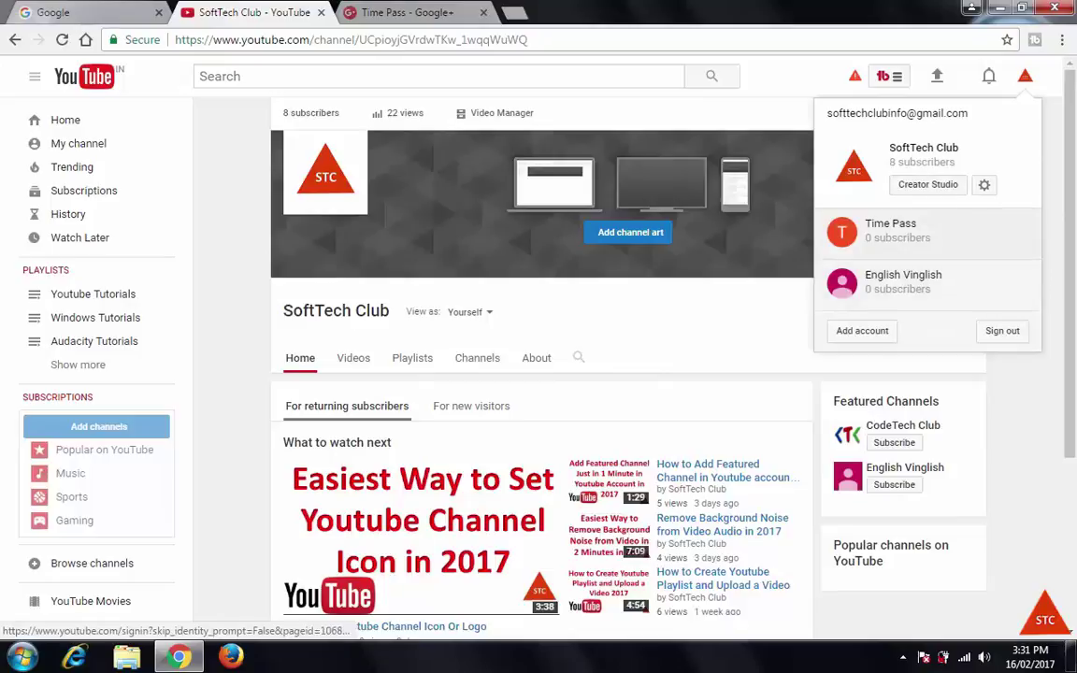